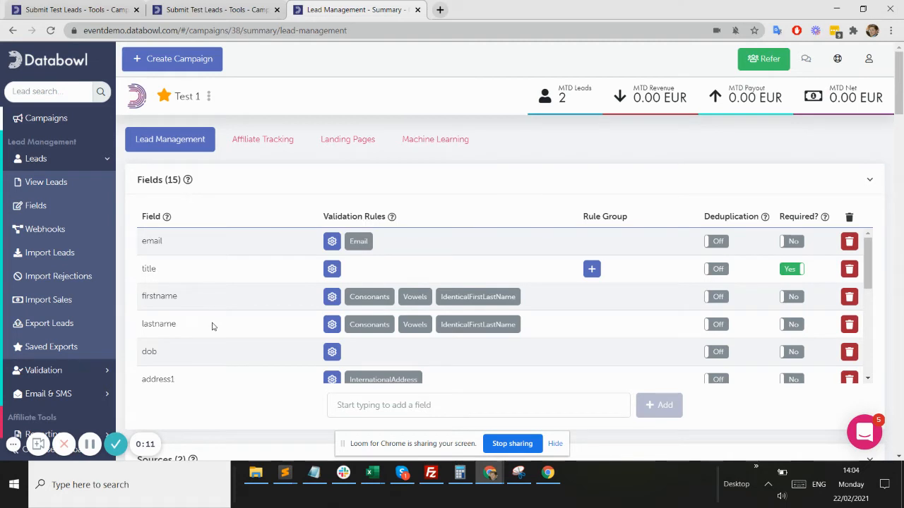
Open the Fields page under Leads to show the Field Definitions table
scroll(204, 305, down, 1)
scroll(204, 306, down, 2)
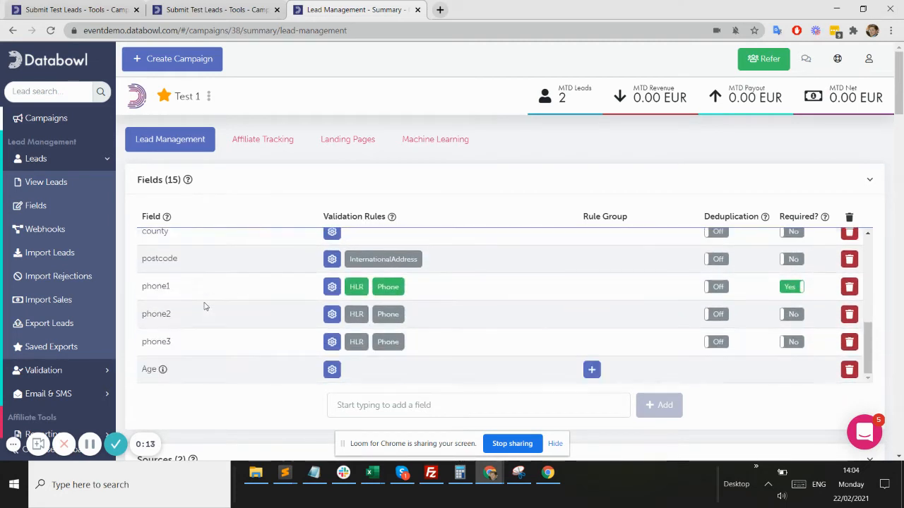
mouse_move(164, 372)
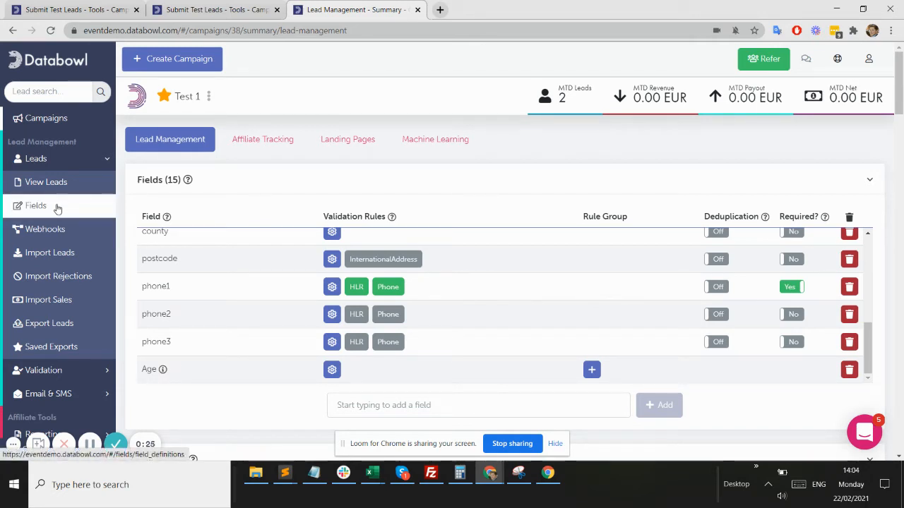
click(58, 209)
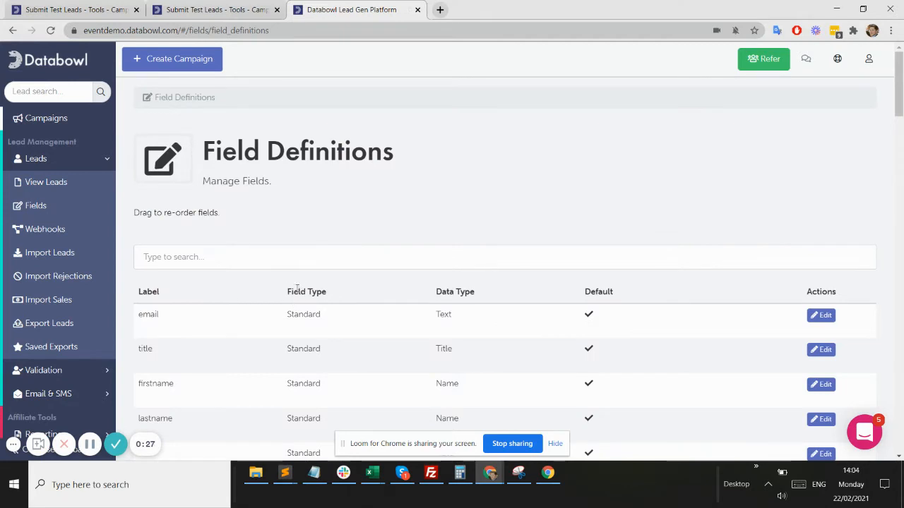
Scroll through the field definitions, including computed mobile_type and landline_type
scroll(318, 324, down, 10)
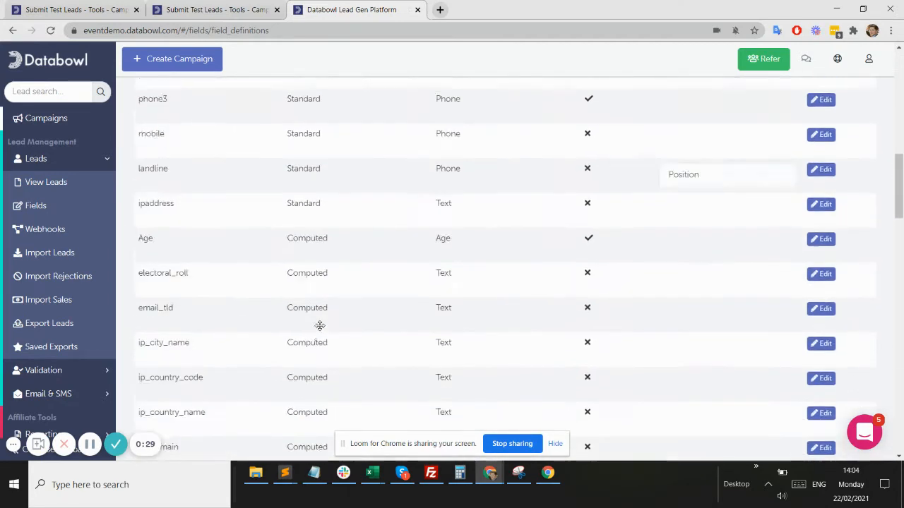
scroll(320, 326, down, 1)
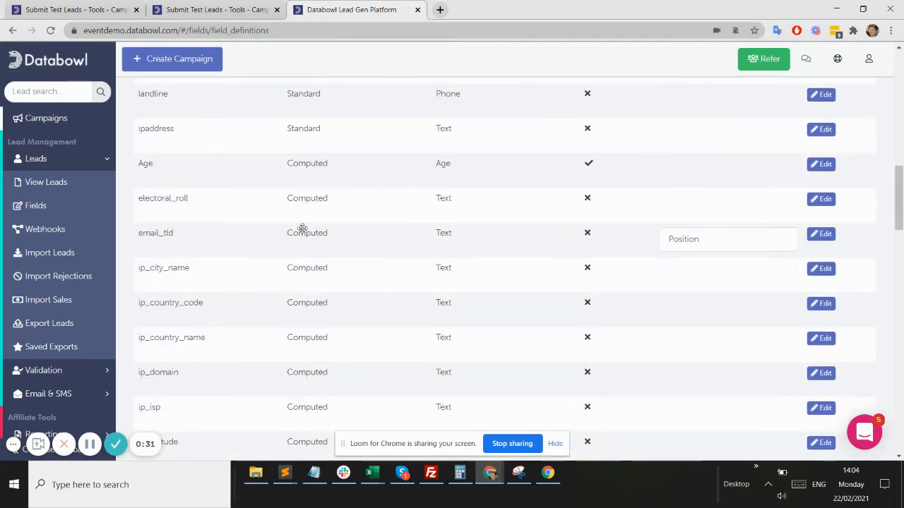
scroll(308, 310, down, 4)
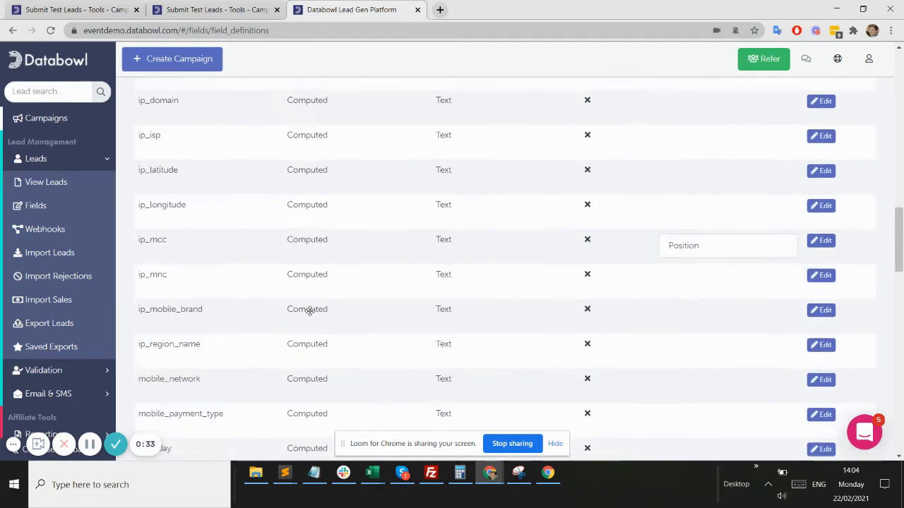
scroll(309, 311, down, 4)
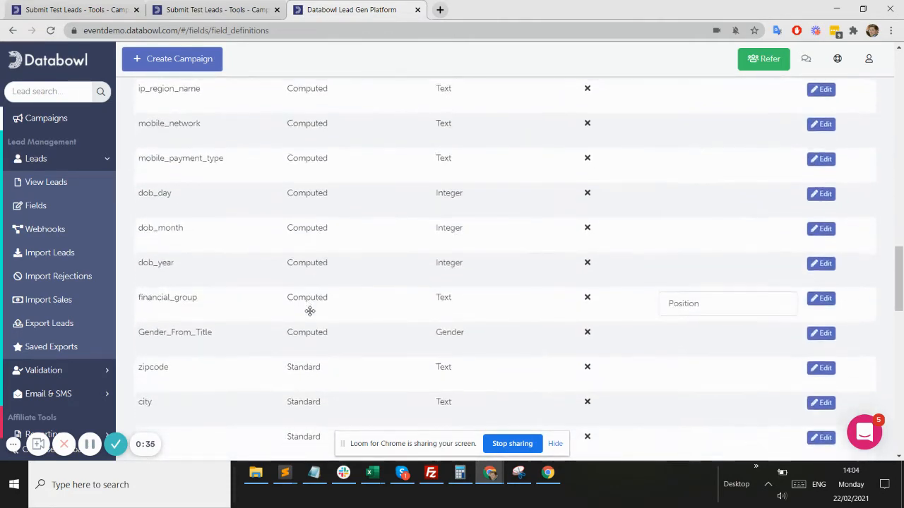
scroll(309, 310, down, 2)
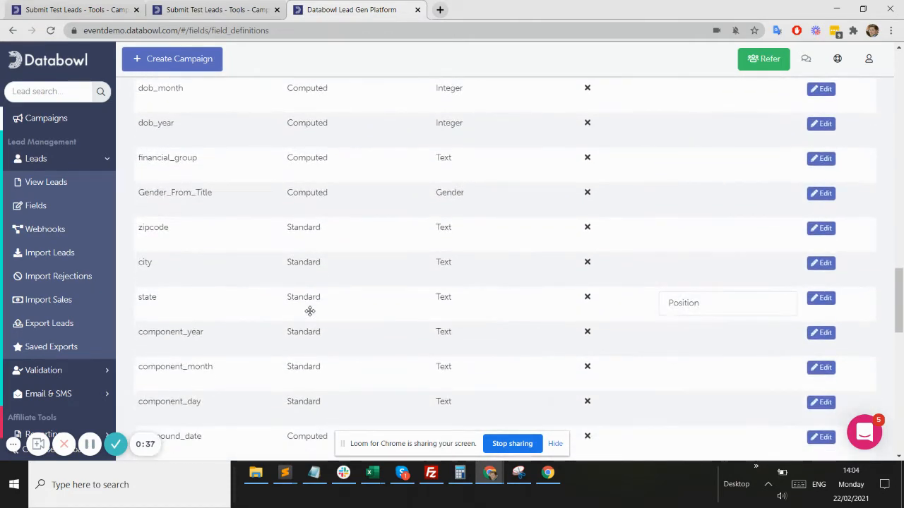
scroll(309, 311, down, 2)
scroll(309, 310, down, 10)
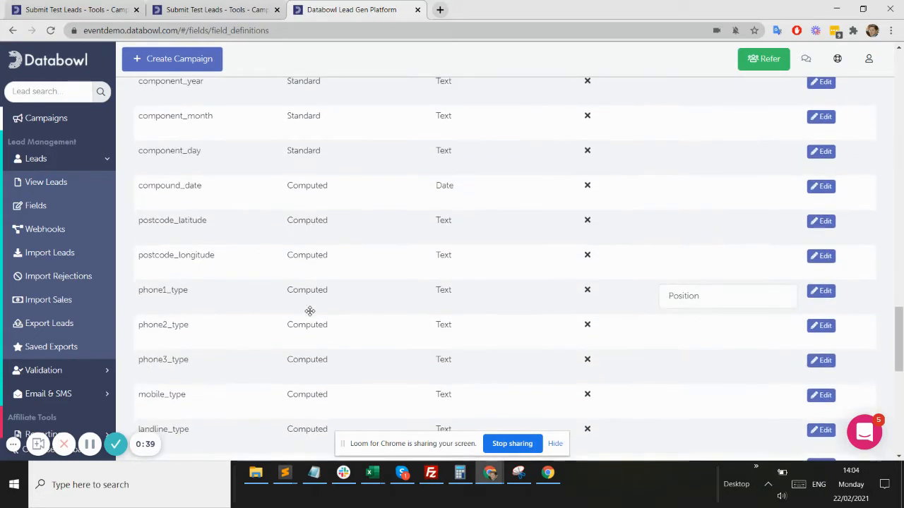
scroll(309, 311, down, 1)
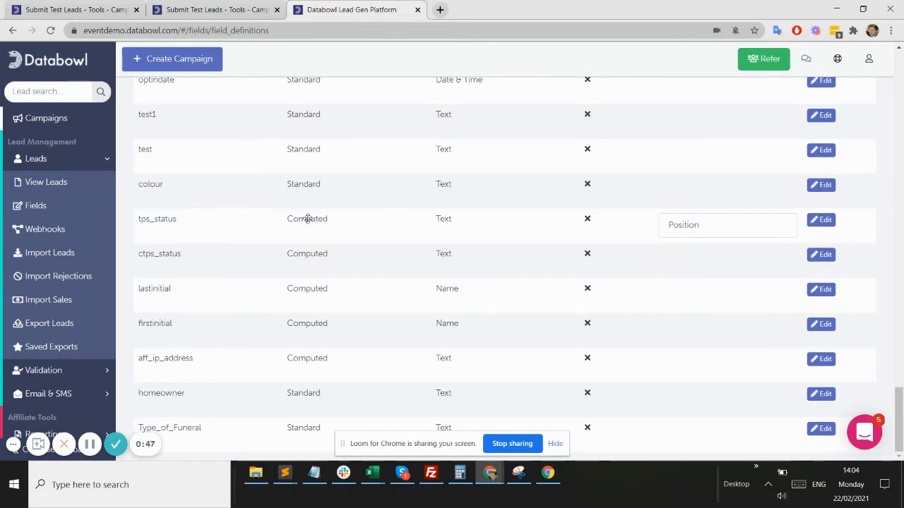
scroll(293, 271, up, 5)
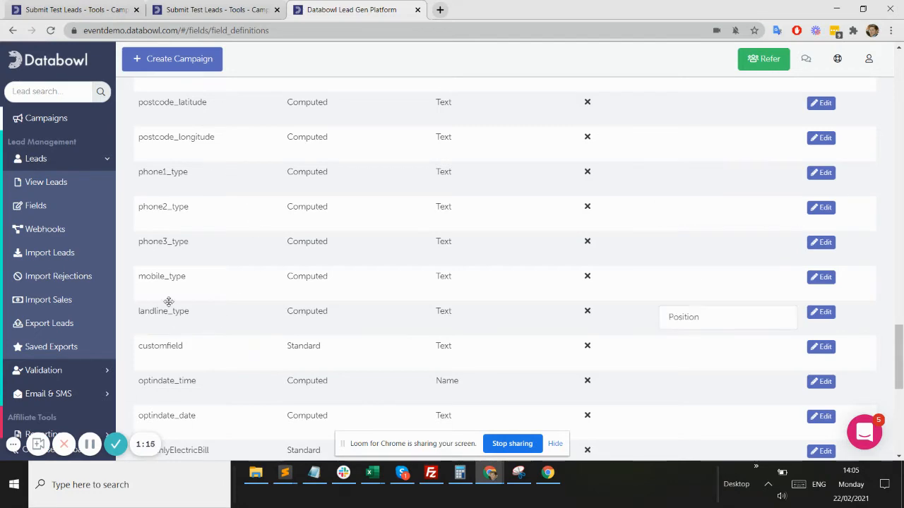
Scroll back through the field table, then go to the Campaign Overview listing Test 1 and Test 23
scroll(169, 301, up, 8)
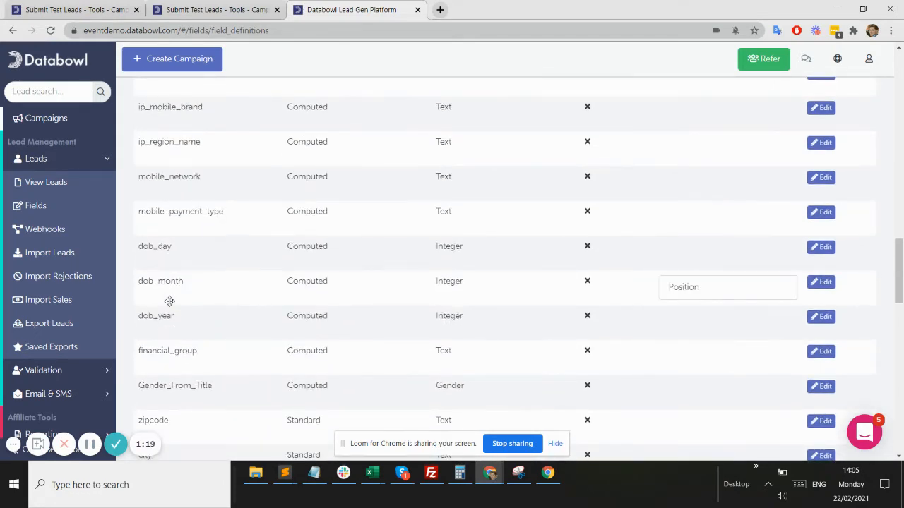
scroll(170, 301, up, 4)
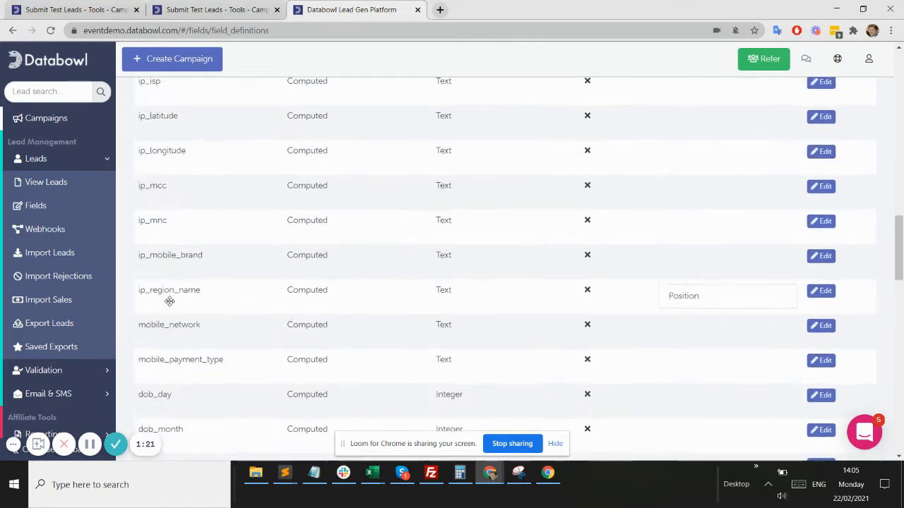
scroll(170, 301, up, 4)
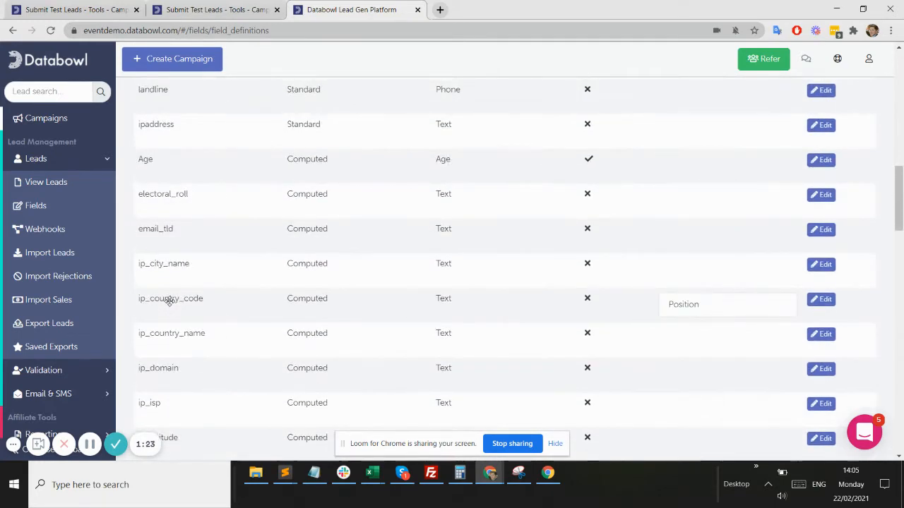
scroll(170, 301, down, 1)
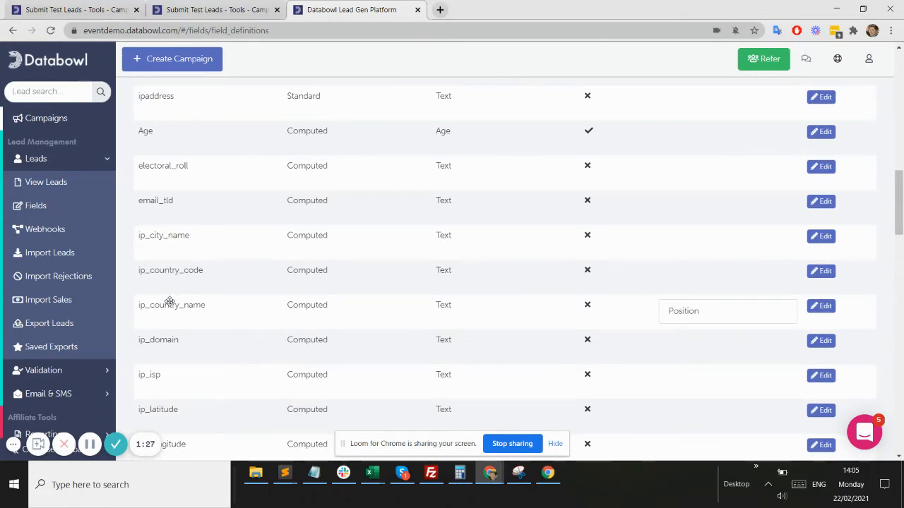
scroll(170, 302, down, 3)
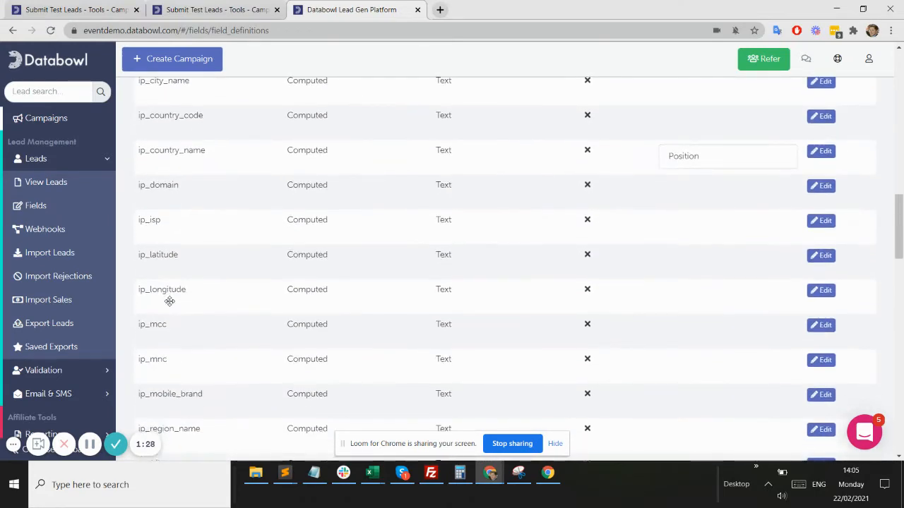
scroll(170, 302, down, 3)
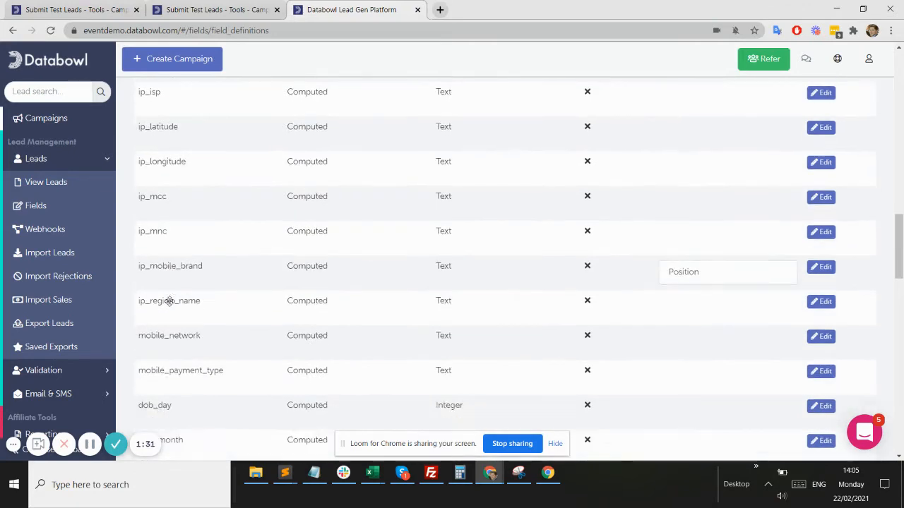
scroll(169, 301, down, 12)
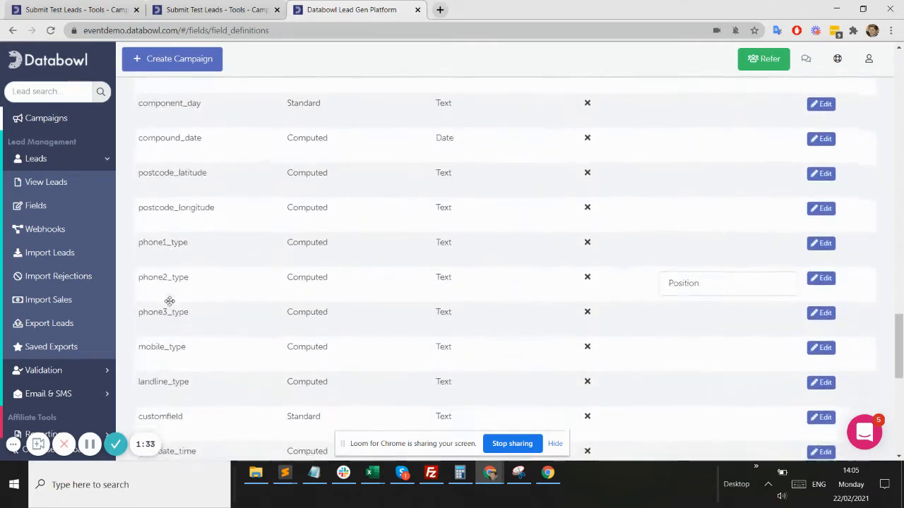
scroll(170, 301, up, 4)
scroll(186, 186, up, 2)
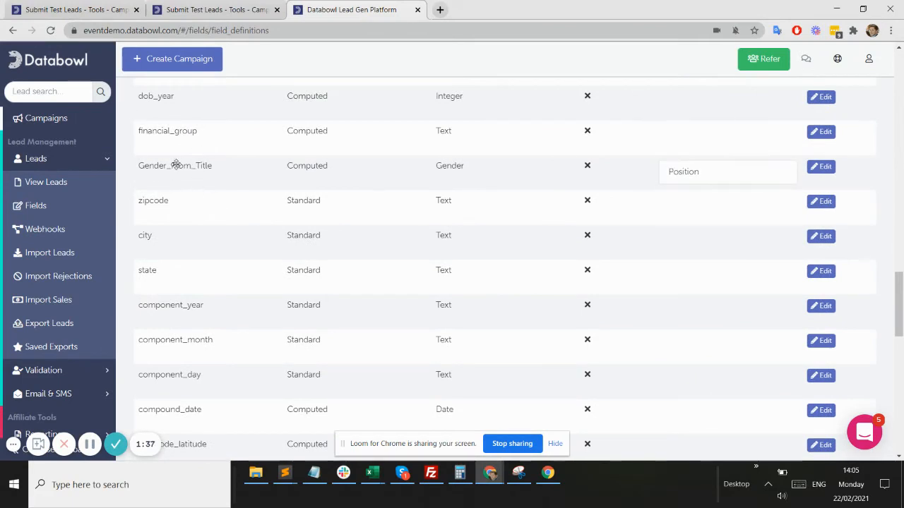
click(45, 120)
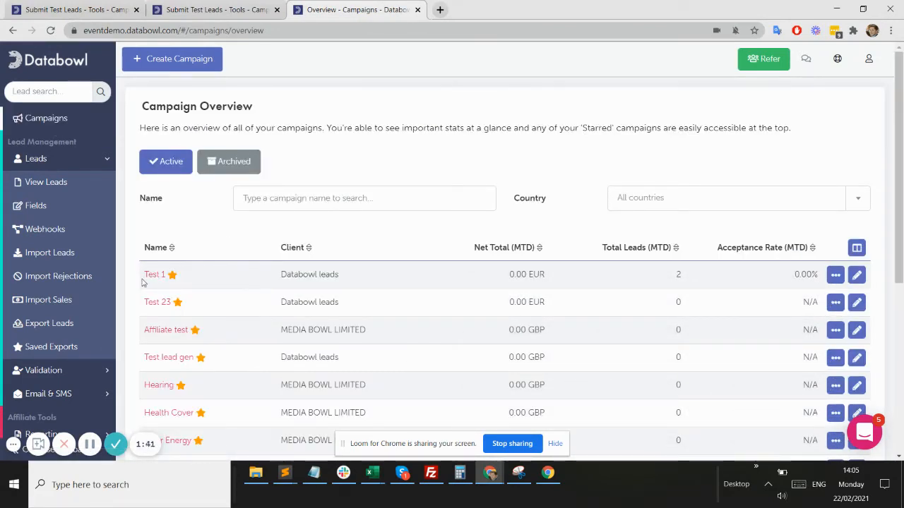
Open the Test 1 campaign and add the mobile_network computed field
click(150, 281)
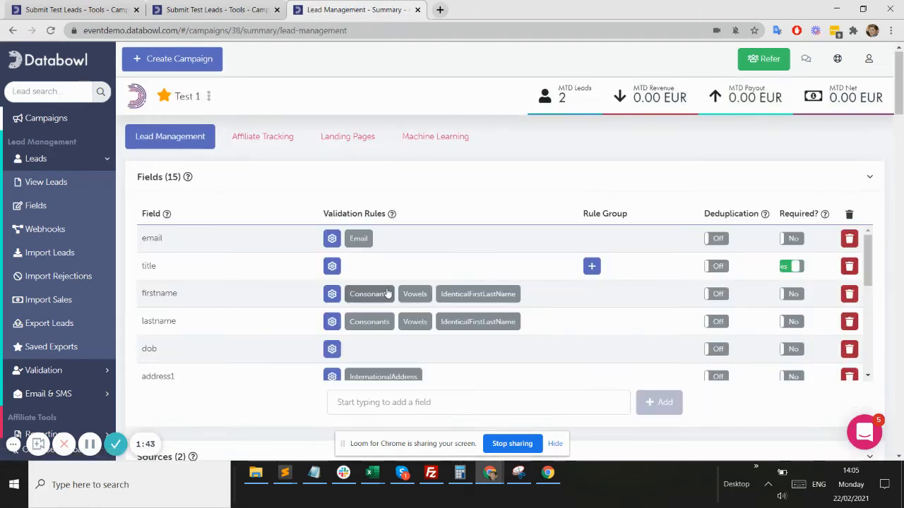
scroll(388, 292, down, 1)
scroll(385, 324, down, 2)
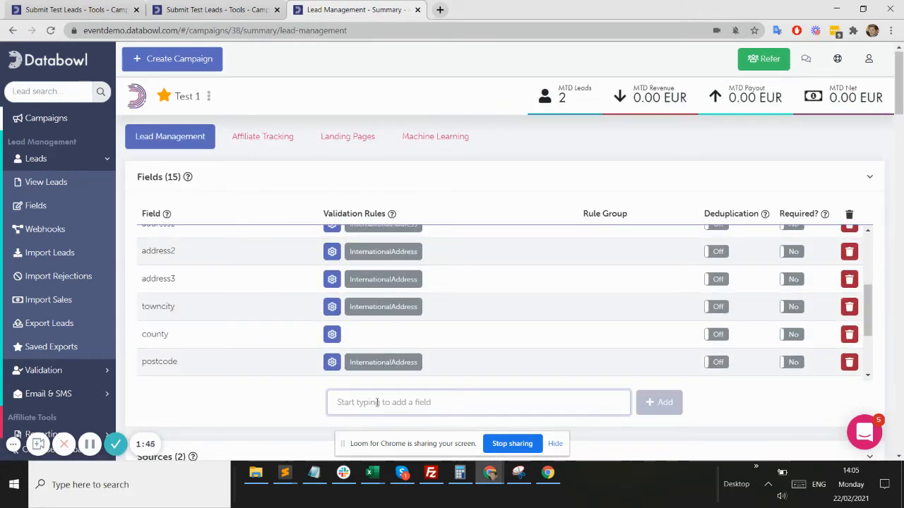
text(mobile)
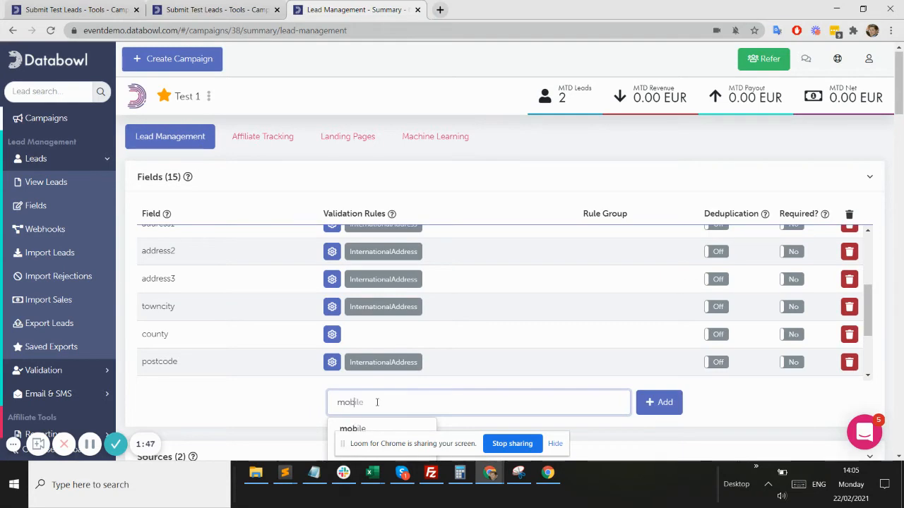
scroll(377, 402, down, 2)
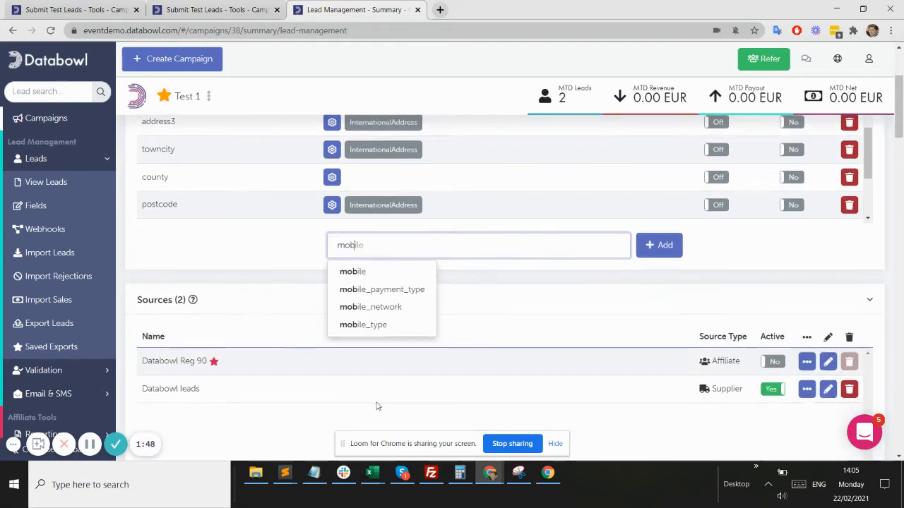
click(370, 307)
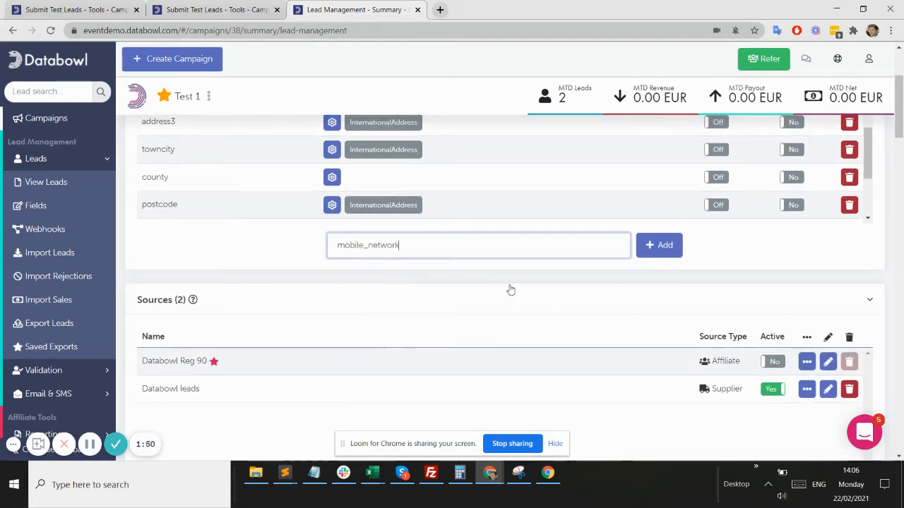
click(661, 246)
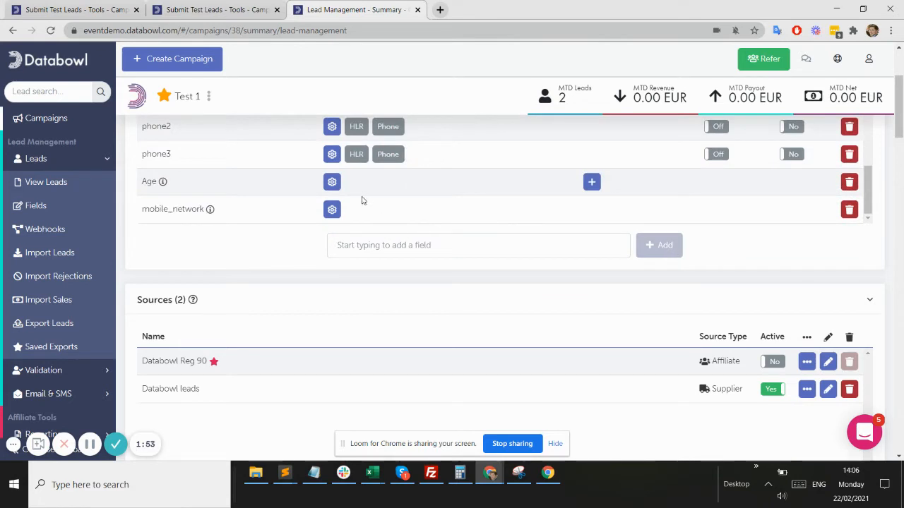
Pick mobile_type as the next field to add to Test 1
click(400, 245)
text(mob)
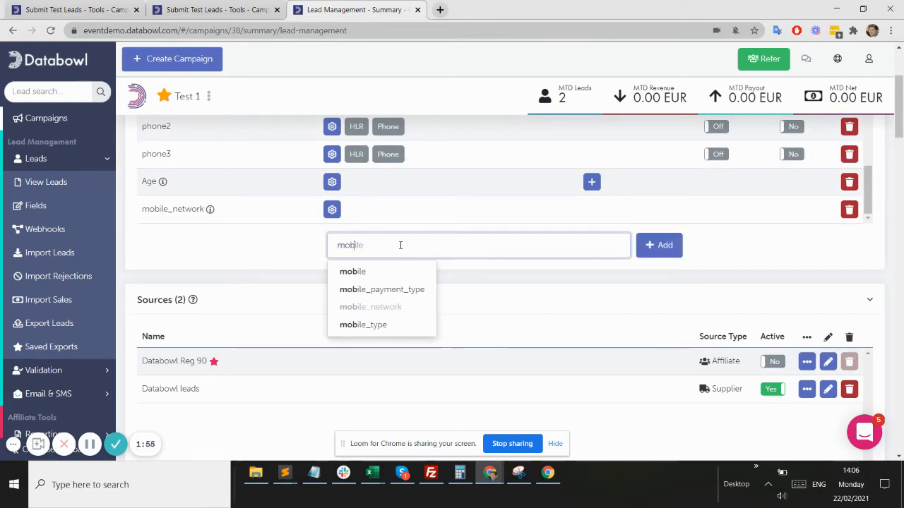
click(385, 325)
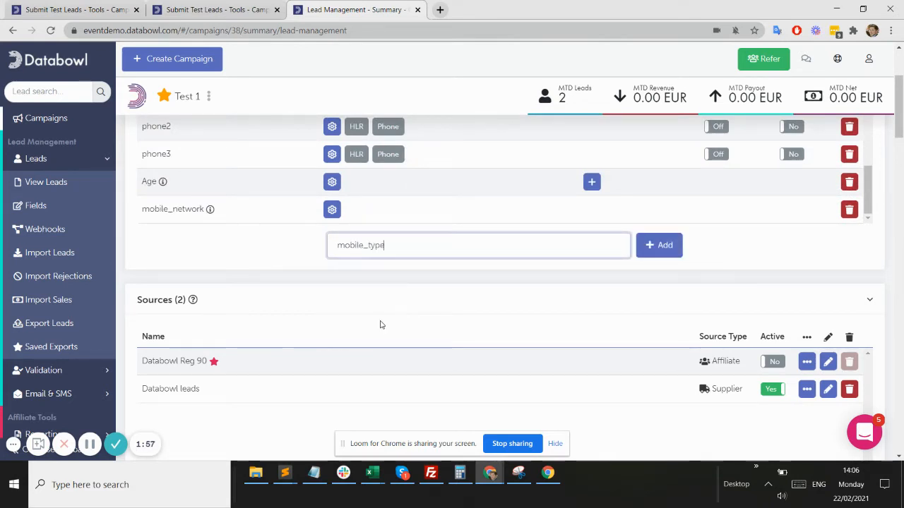
click(658, 245)
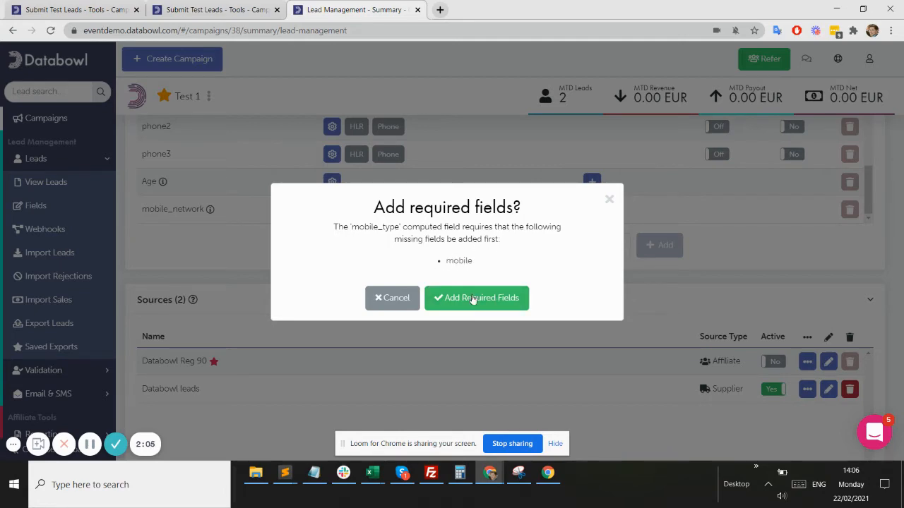
Accept adding the required mobile field together with mobile_type
click(473, 299)
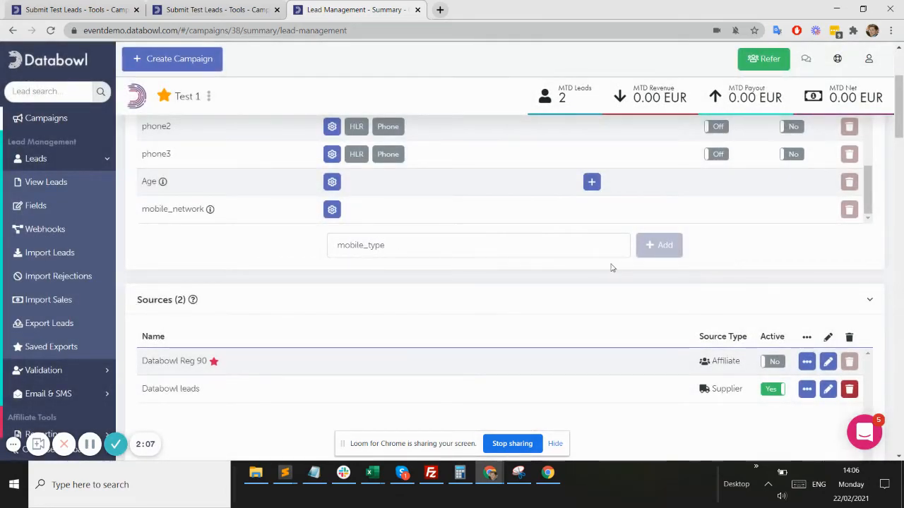
click(466, 245)
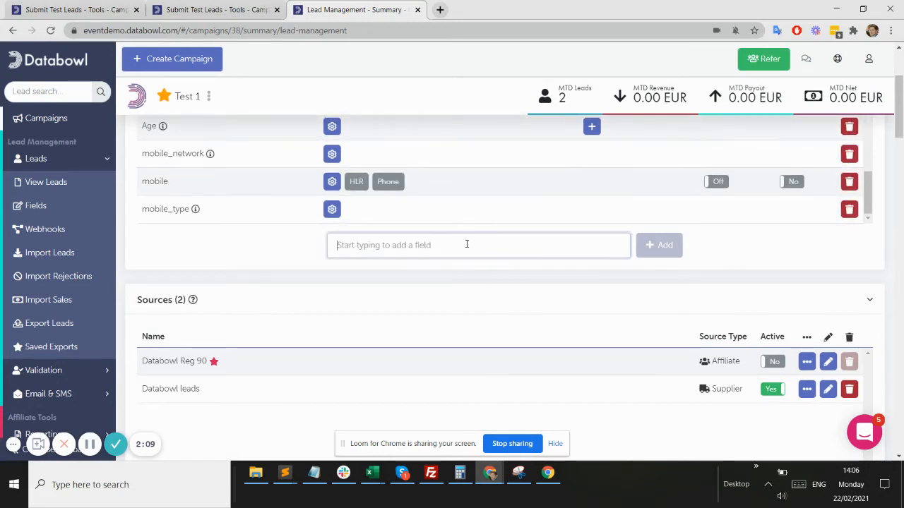
Add the Gender_From_Title computed field to the campaign
text(gen)
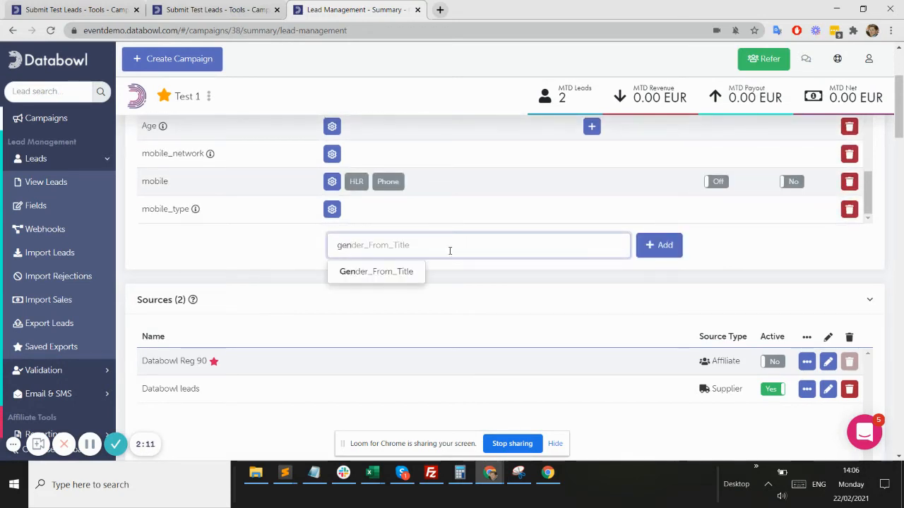
click(413, 272)
click(643, 254)
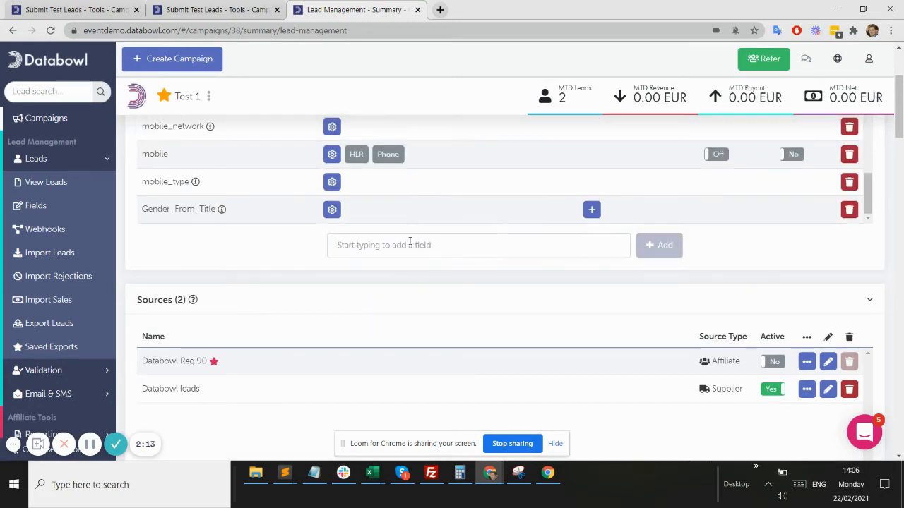
Add the firstinitial computed field, after clearing a mistyped entry
click(410, 242)
text(io)
key(BackSpace)
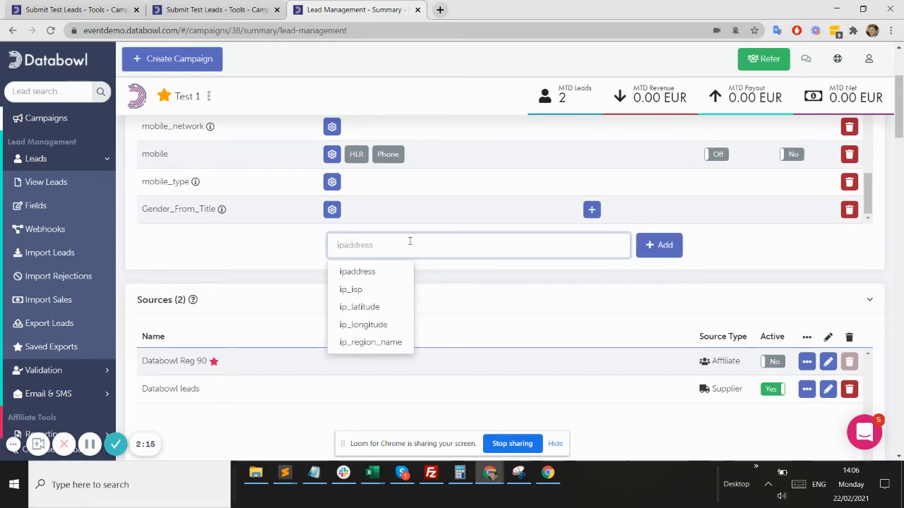
key(BackSpace)
text(fi)
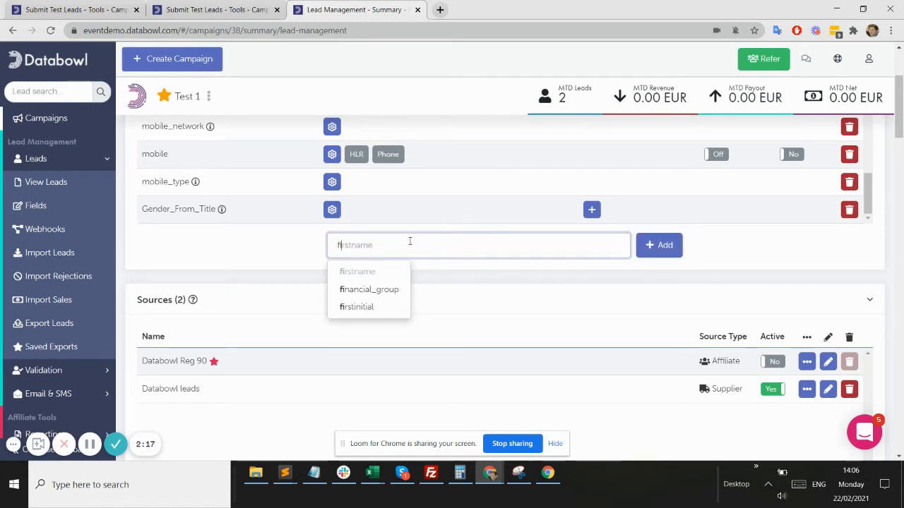
click(355, 307)
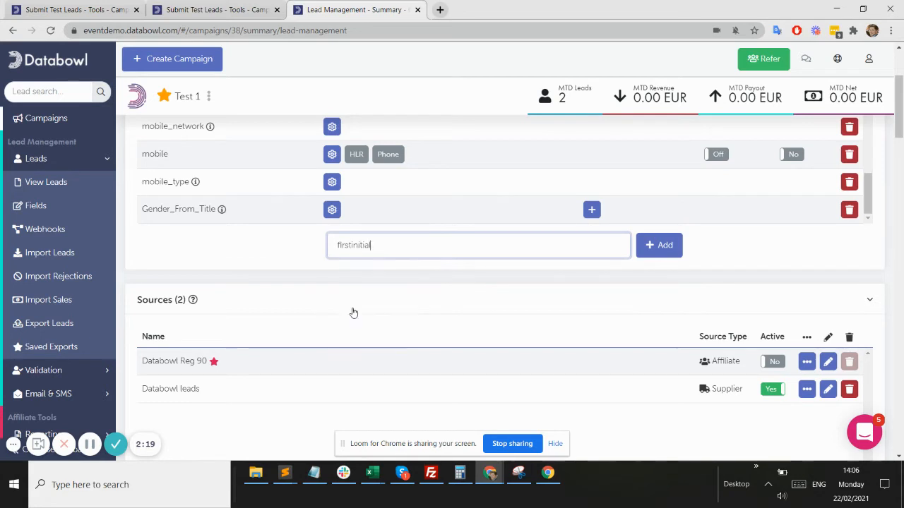
click(655, 248)
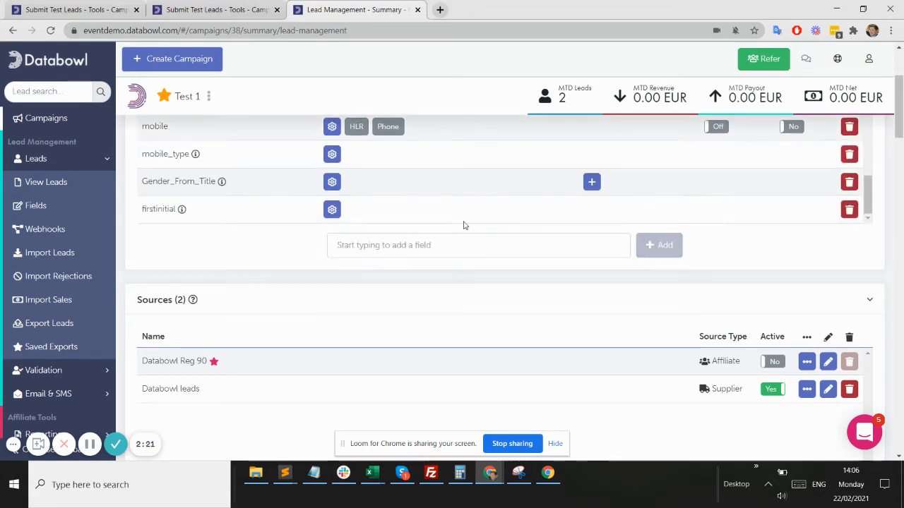
Switch on the HLR and Phone validation toggles in the mobile field row
scroll(282, 215, up, 2)
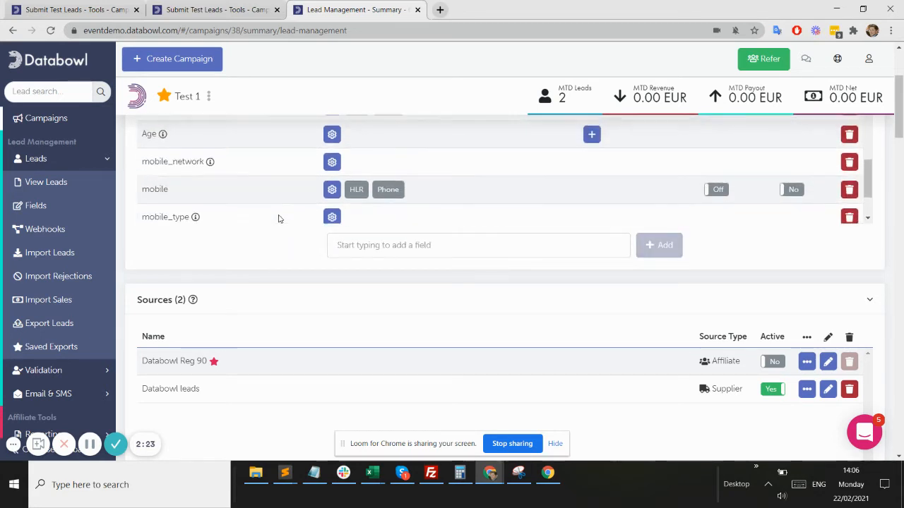
scroll(282, 215, down, 2)
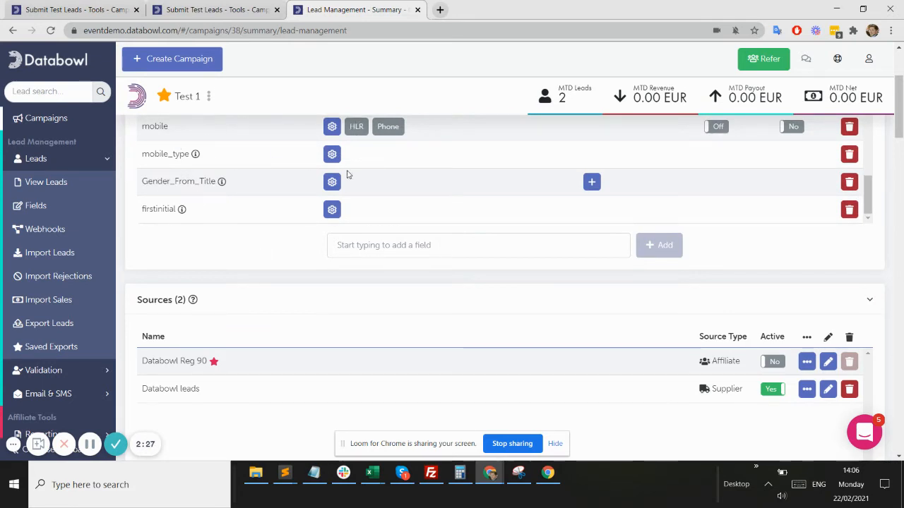
scroll(346, 174, up, 1)
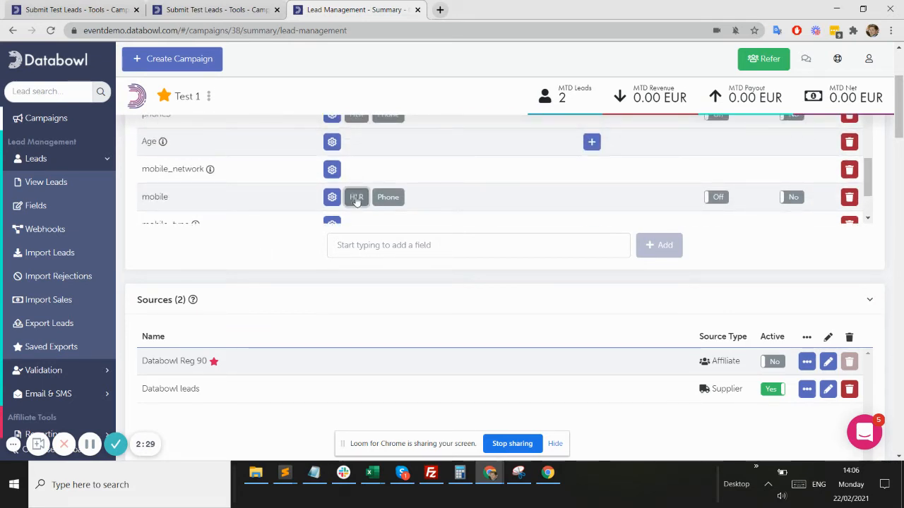
click(357, 197)
click(389, 200)
scroll(390, 205, up, 2)
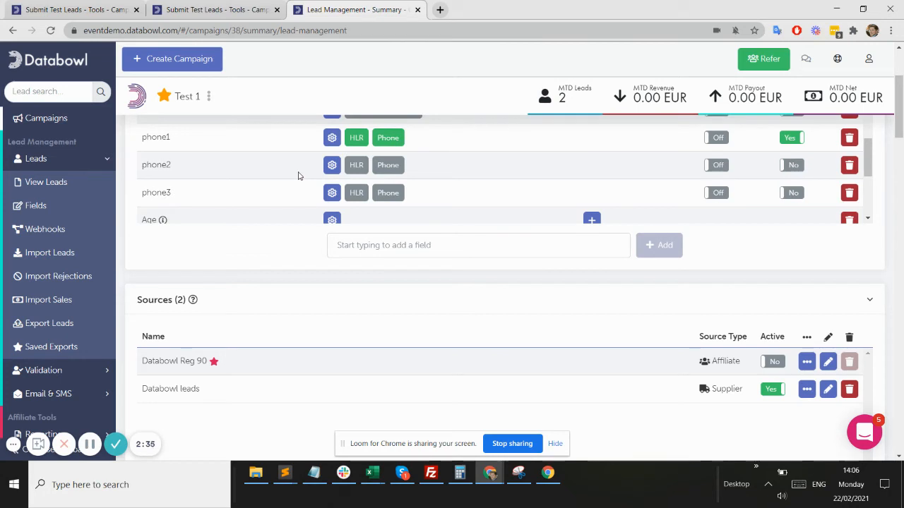
scroll(288, 154, down, 2)
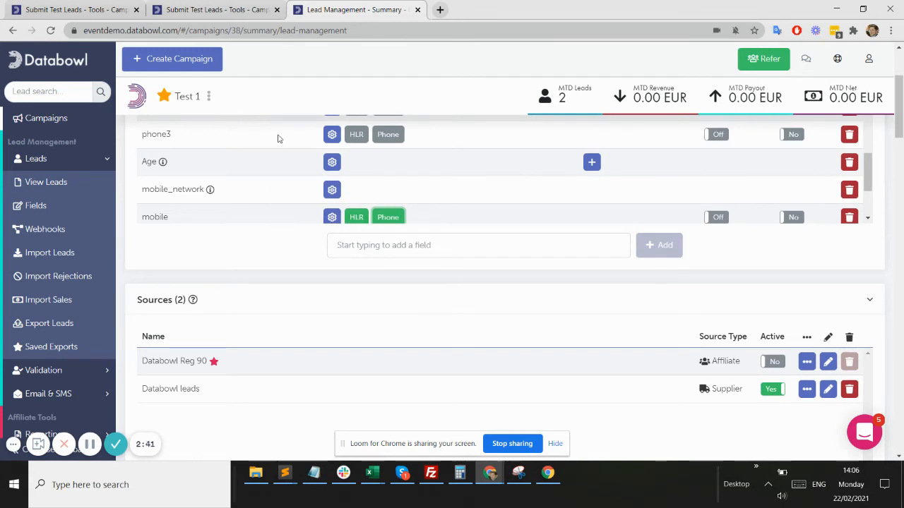
click(208, 97)
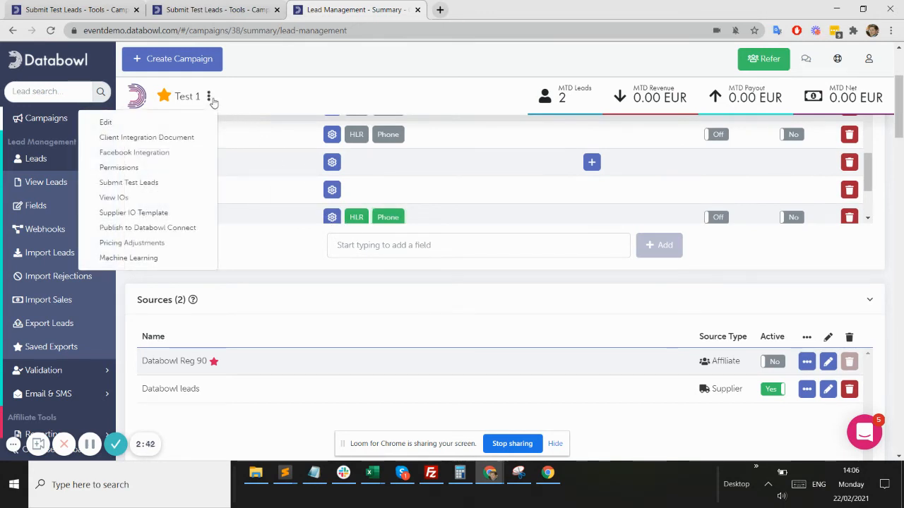
Open Submit Test Leads for Test 1 and choose Databowl leads as the supplier
click(173, 183)
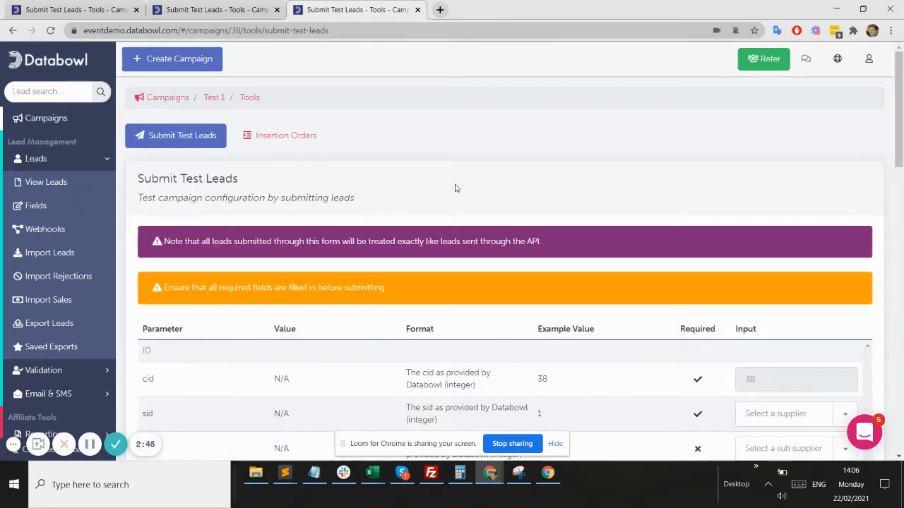
scroll(455, 188, down, 4)
click(770, 146)
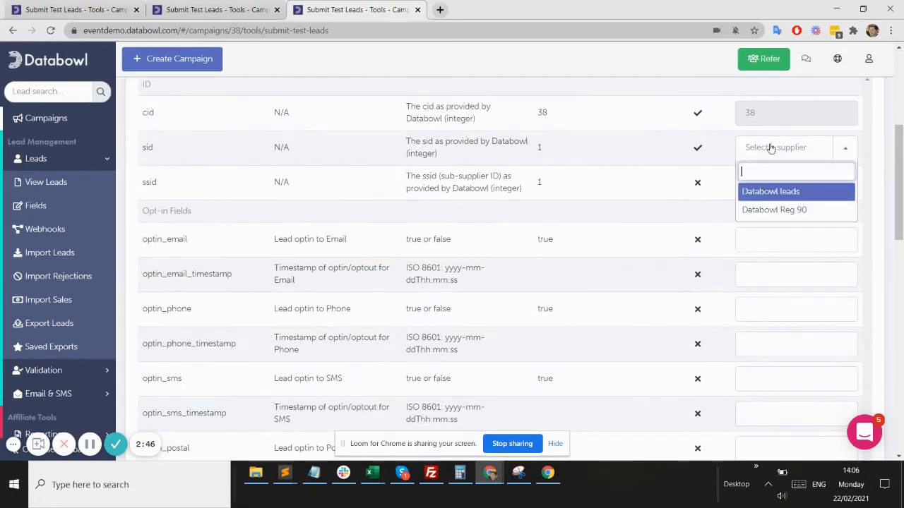
click(771, 193)
Fill in title Mr, the lead's first and last name, and date of birth
scroll(660, 255, down, 5)
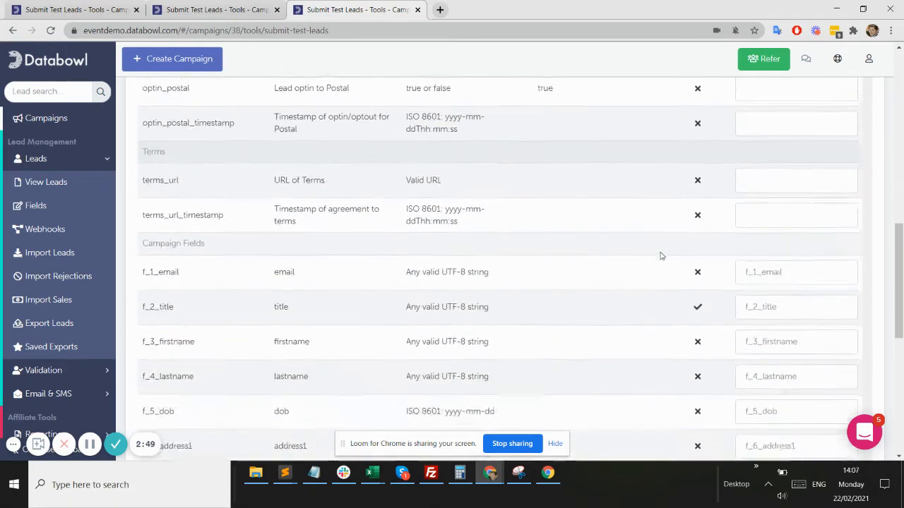
scroll(660, 254, down, 2)
click(760, 187)
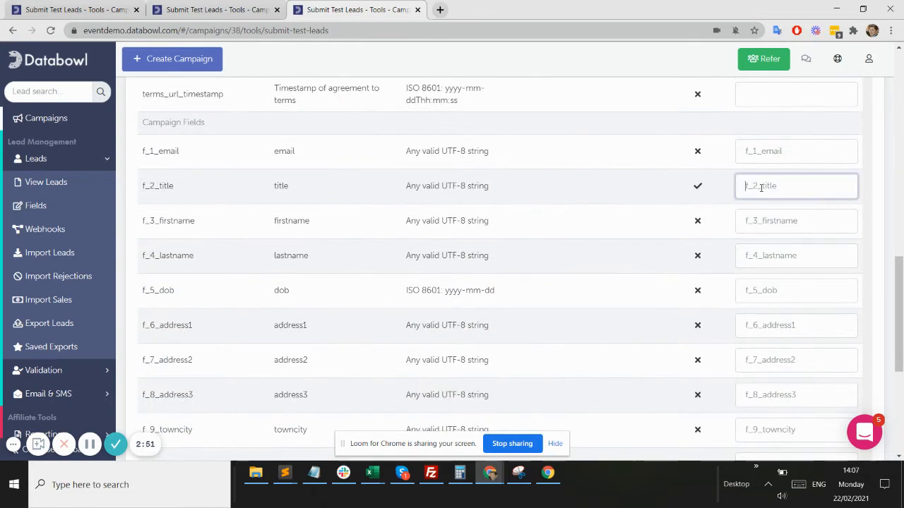
click(760, 221)
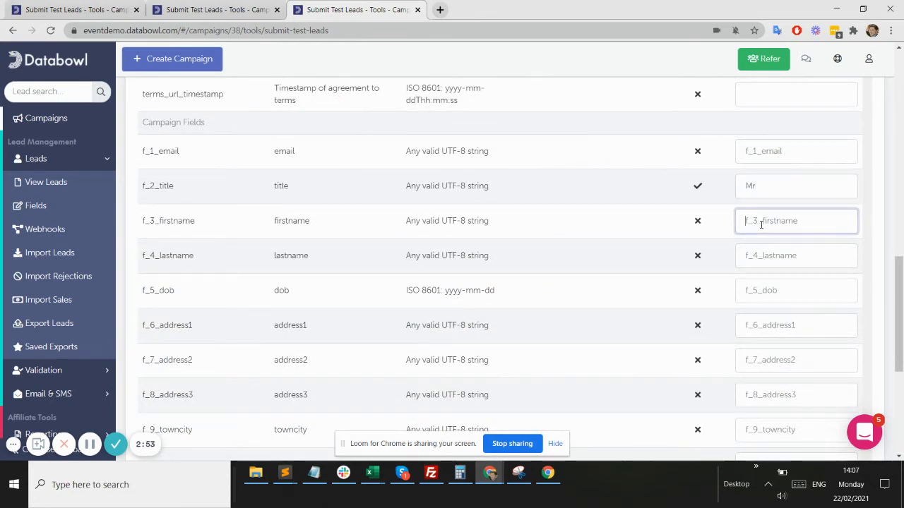
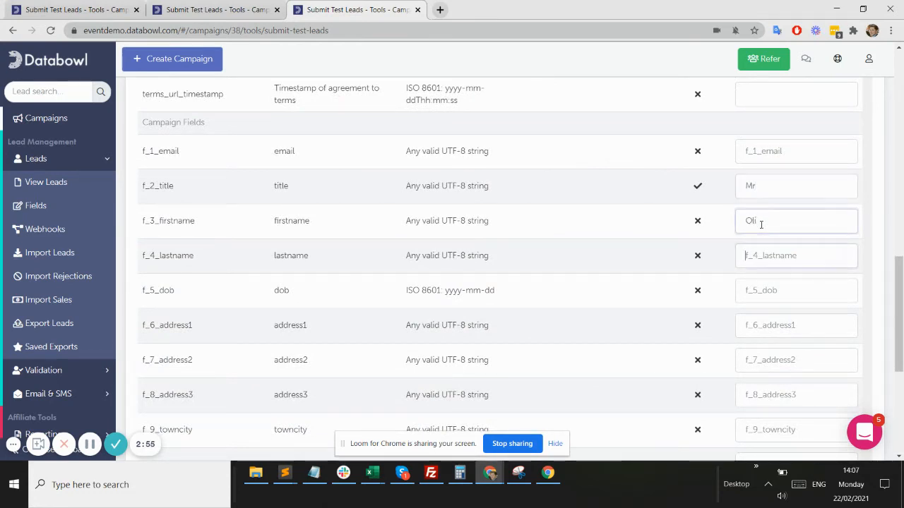
key(Tab)
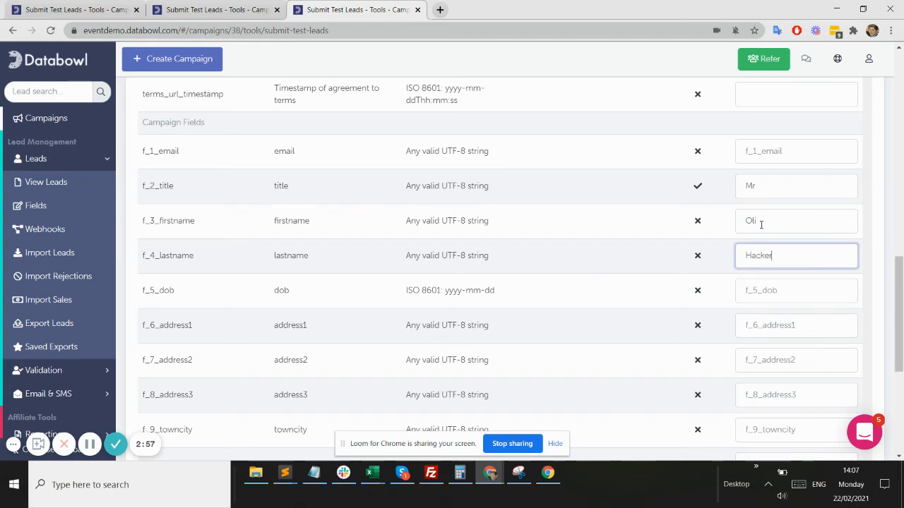
click(759, 290)
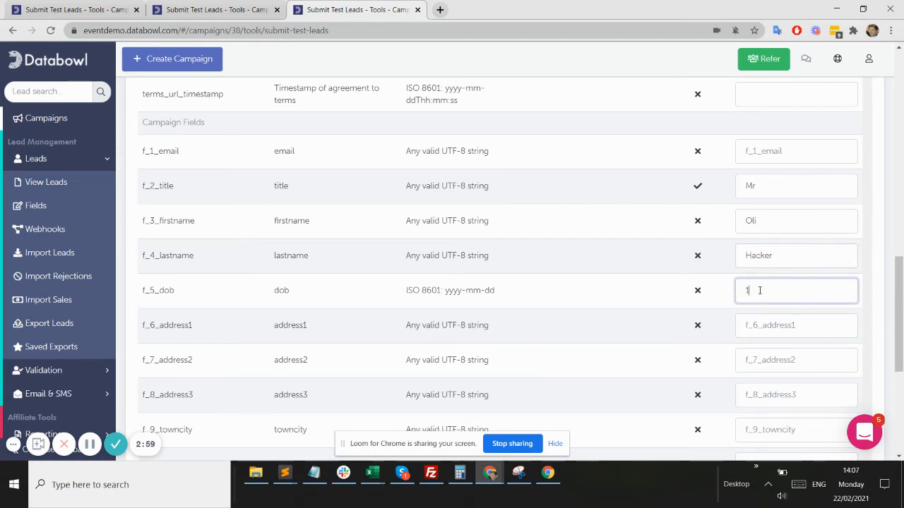
text(1970-01-01)
scroll(682, 318, down, 4)
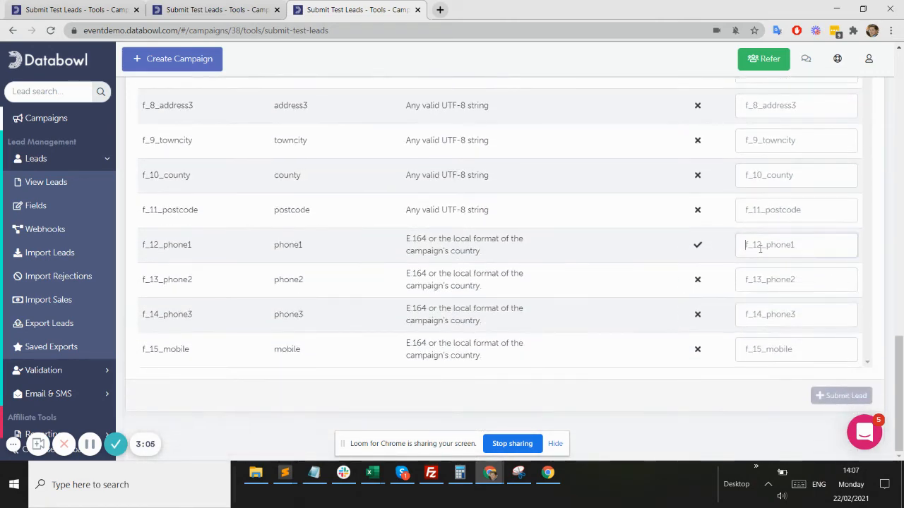
Enter the same phone number in phone1 and mobile and submit, getting INVALID_FORMAT
click(760, 247)
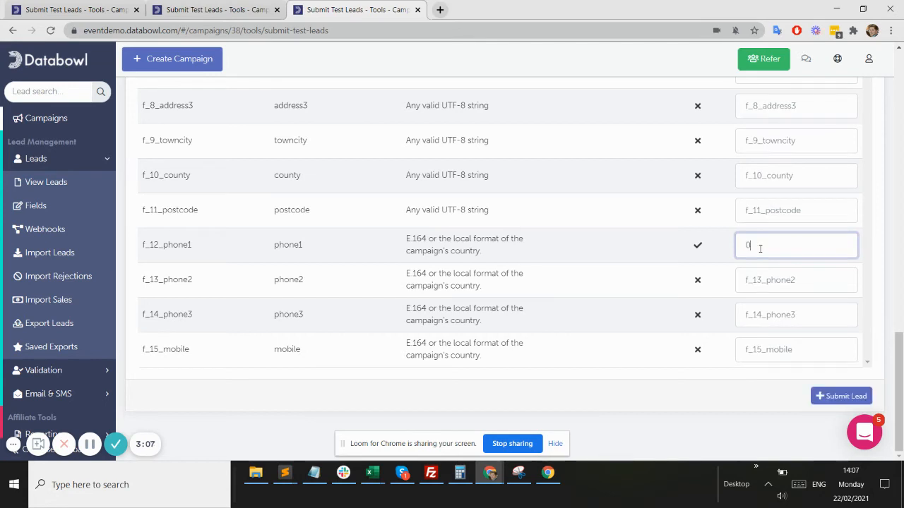
key(ctrl+a)
key(ctrl+c)
click(753, 348)
key(ctrl+v)
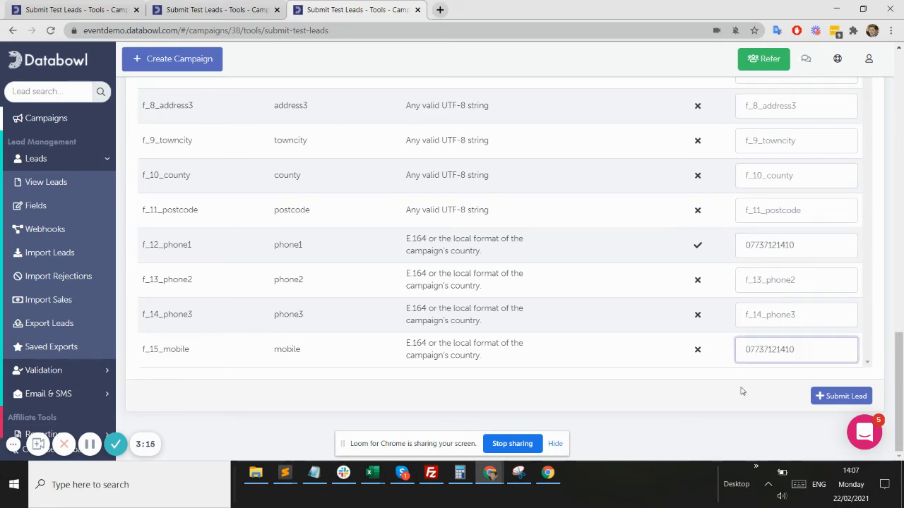
click(840, 396)
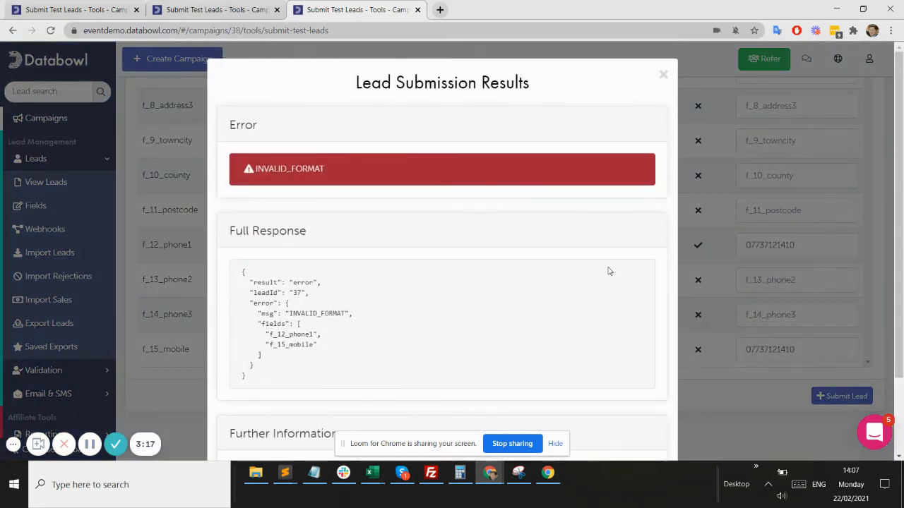
Change phone1 and mobile to +44 format, resubmit successfully, and open lead 38
click(781, 297)
click(746, 245)
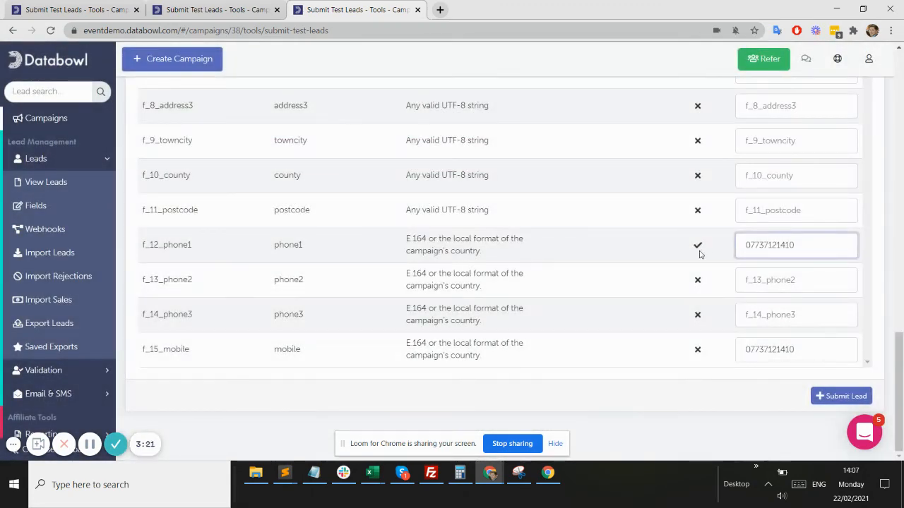
key(Delete)
text(+44)
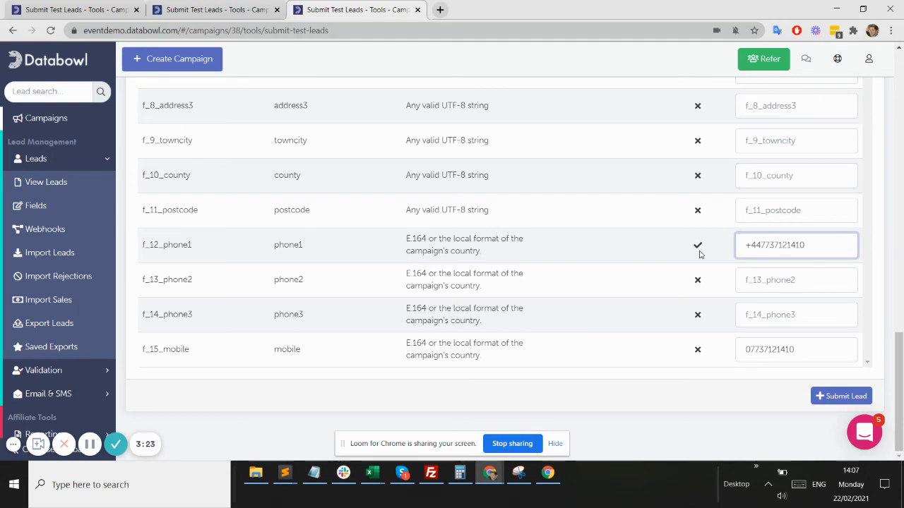
key(ctrl+a)
key(ctrl+c)
double_click(818, 354)
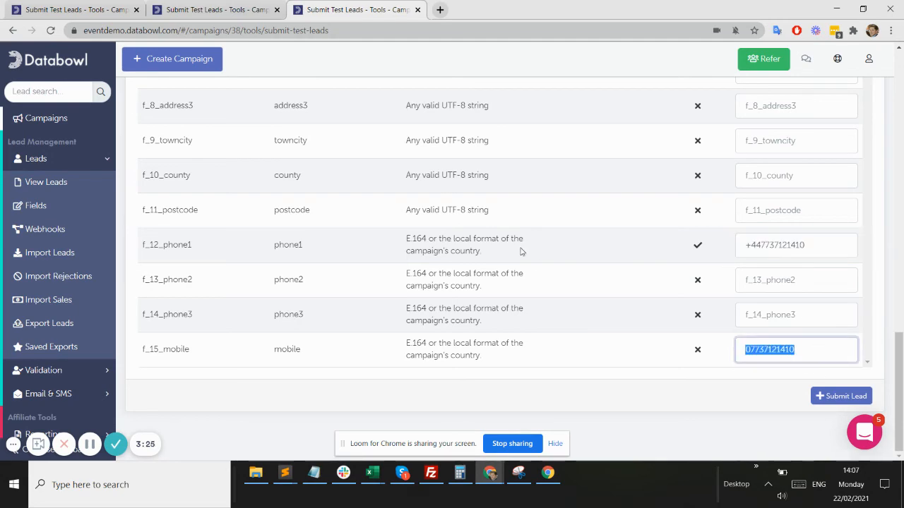
key(ctrl+v)
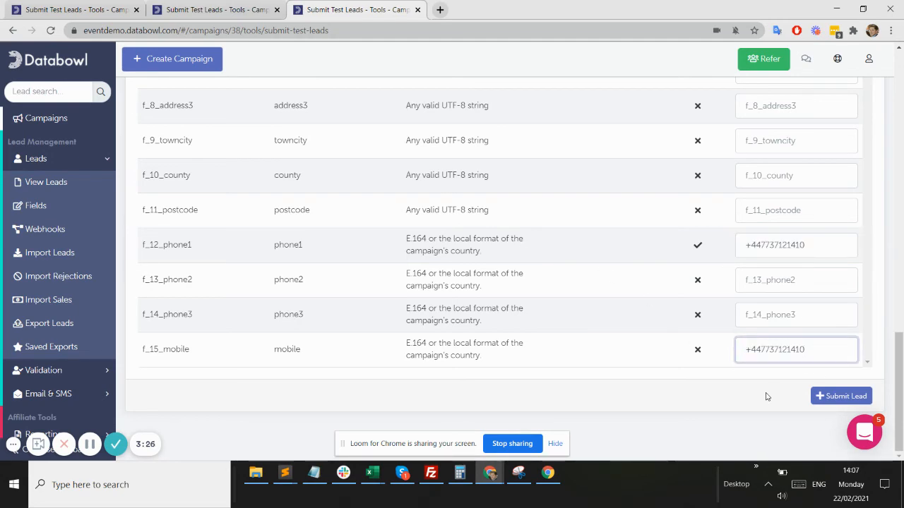
click(833, 396)
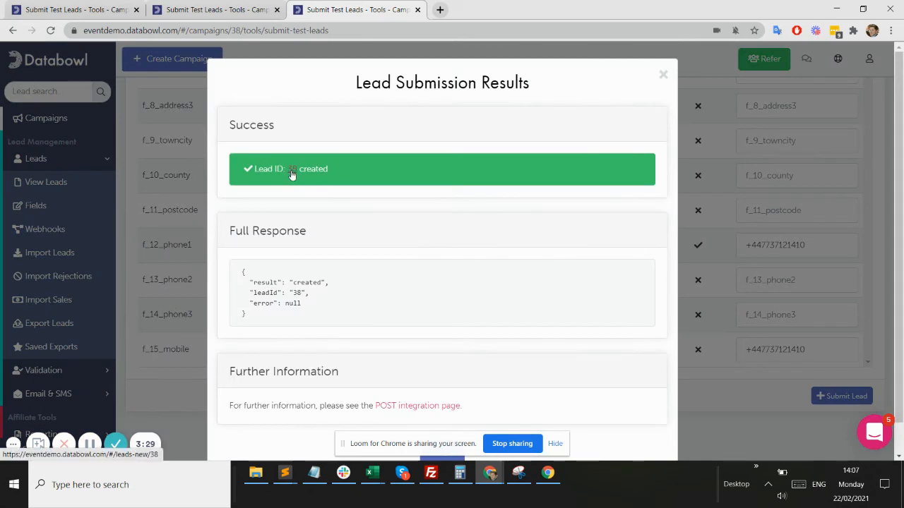
click(295, 171)
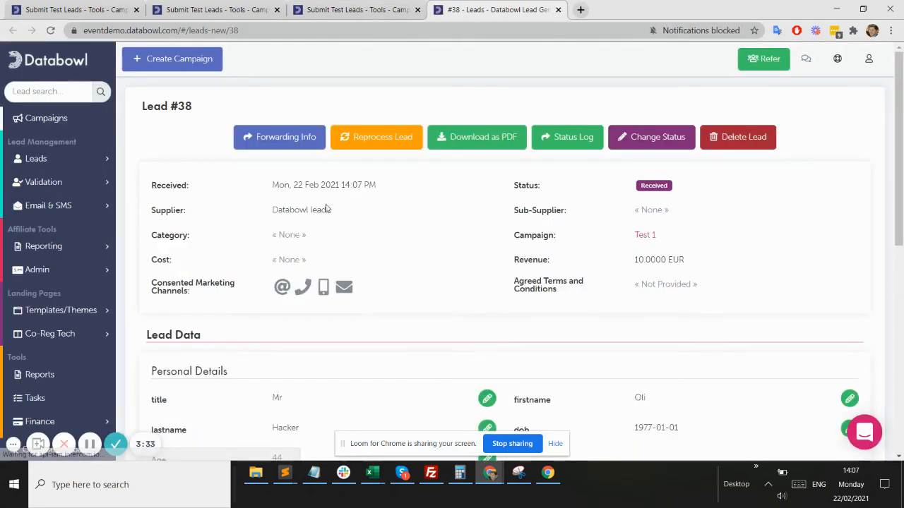
Scroll through lead 38 to check mobile_network THREE, Gender_From_Title male and Age 44
scroll(339, 199, down, 3)
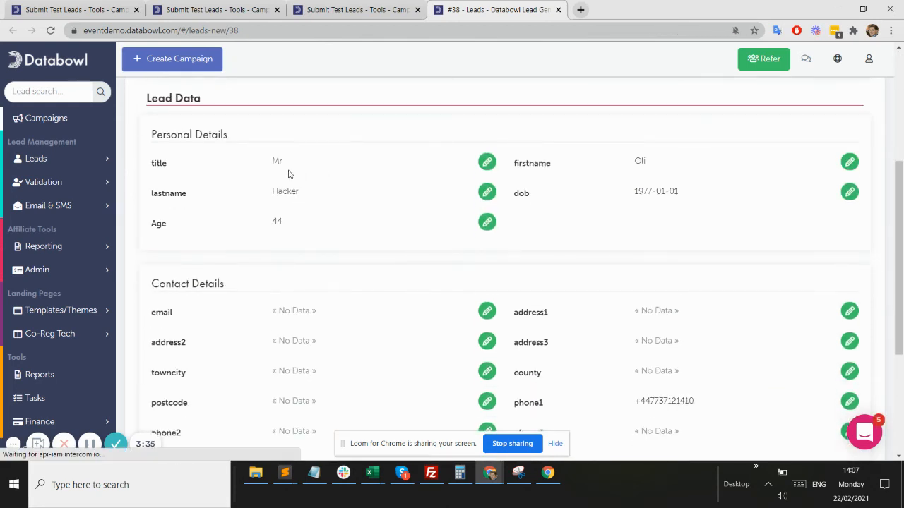
scroll(368, 267, down, 2)
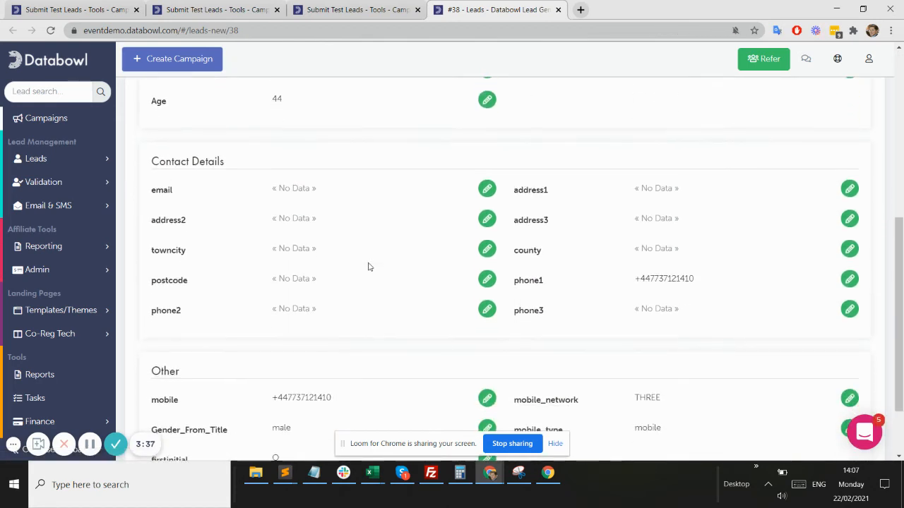
scroll(412, 339, down, 1)
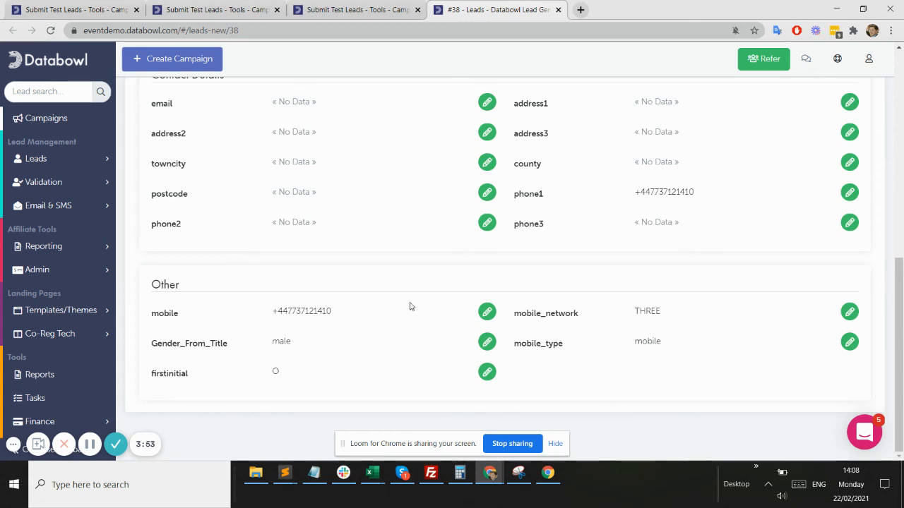
scroll(410, 270, up, 1)
scroll(410, 271, up, 2)
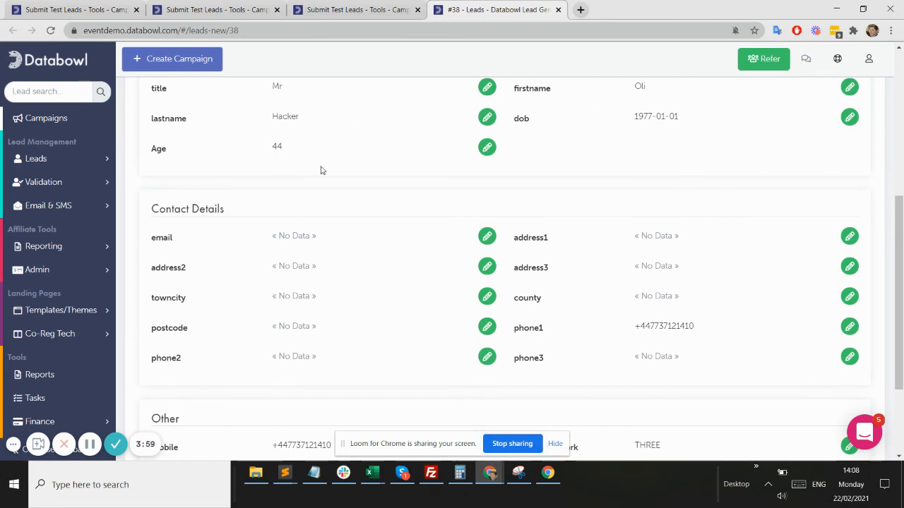
Go to Leads > Fields and scroll to the computed rows like ip_country_code, ip_isp, ip_mcc
click(76, 160)
click(70, 211)
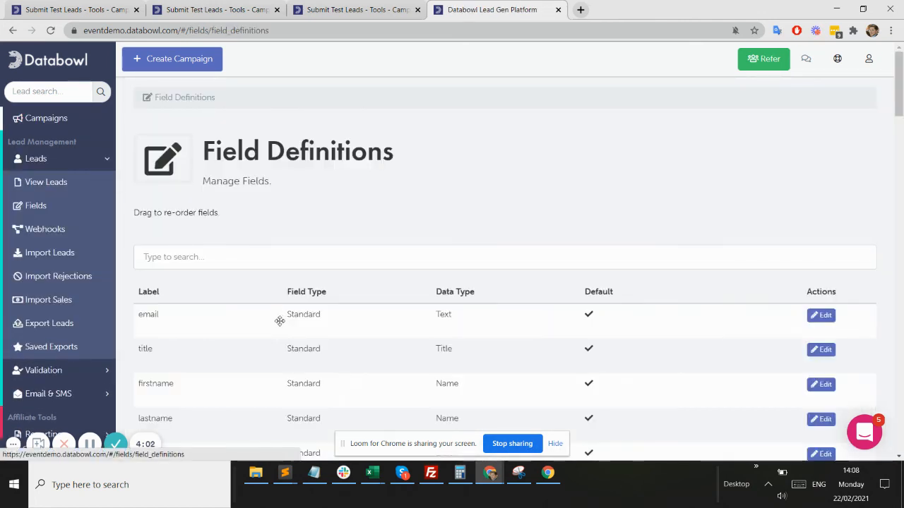
scroll(279, 331, down, 3)
scroll(295, 330, down, 1)
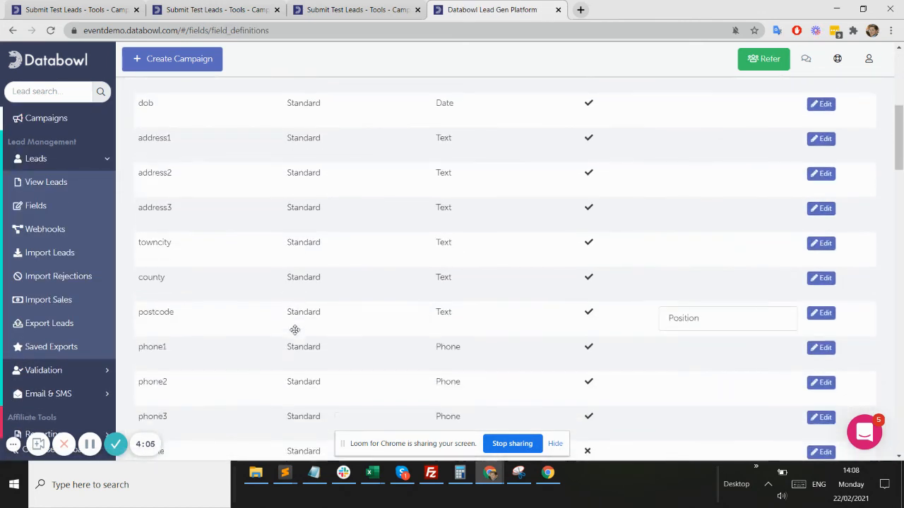
scroll(294, 330, down, 5)
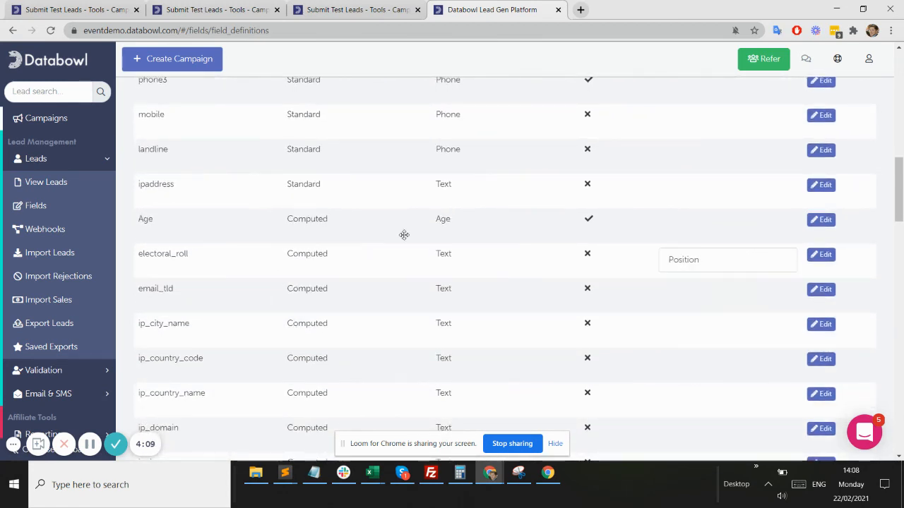
scroll(322, 339, down, 2)
scroll(321, 341, down, 2)
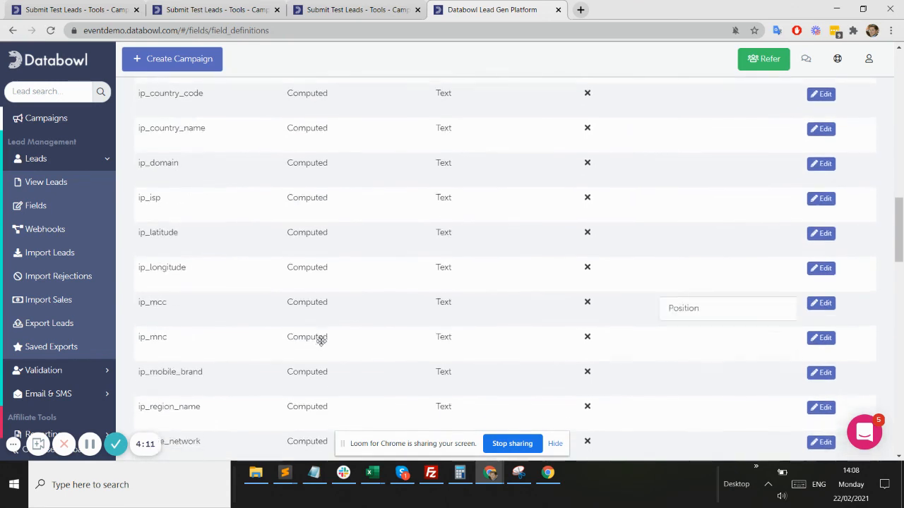